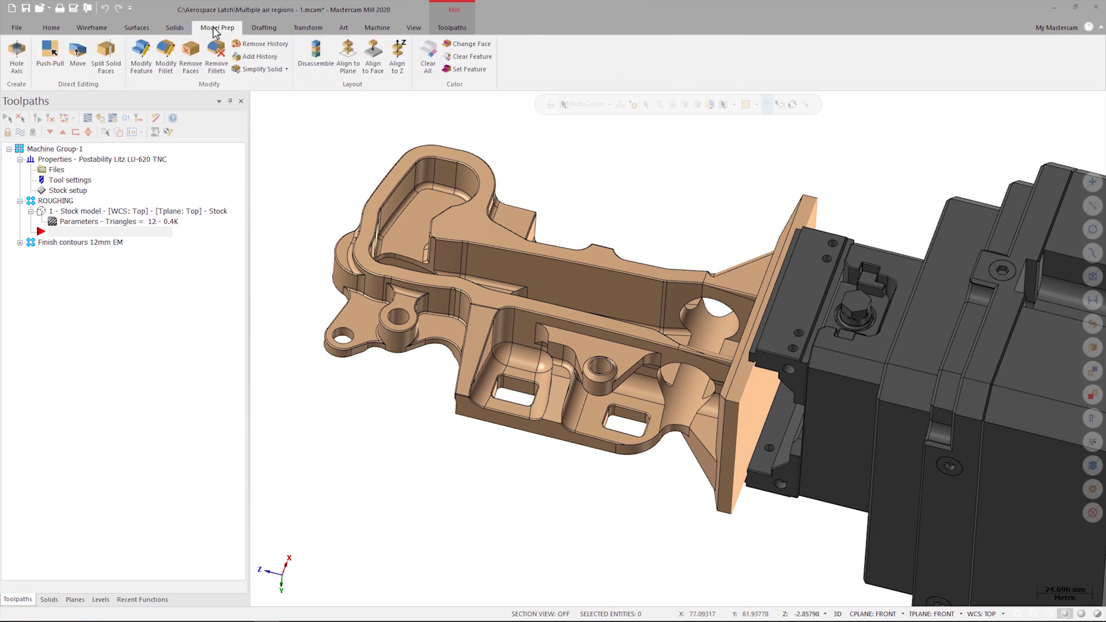
# - Use Change Face to recolour the latch's triangular pocket floor face light blue
pyautogui.click(467, 44)
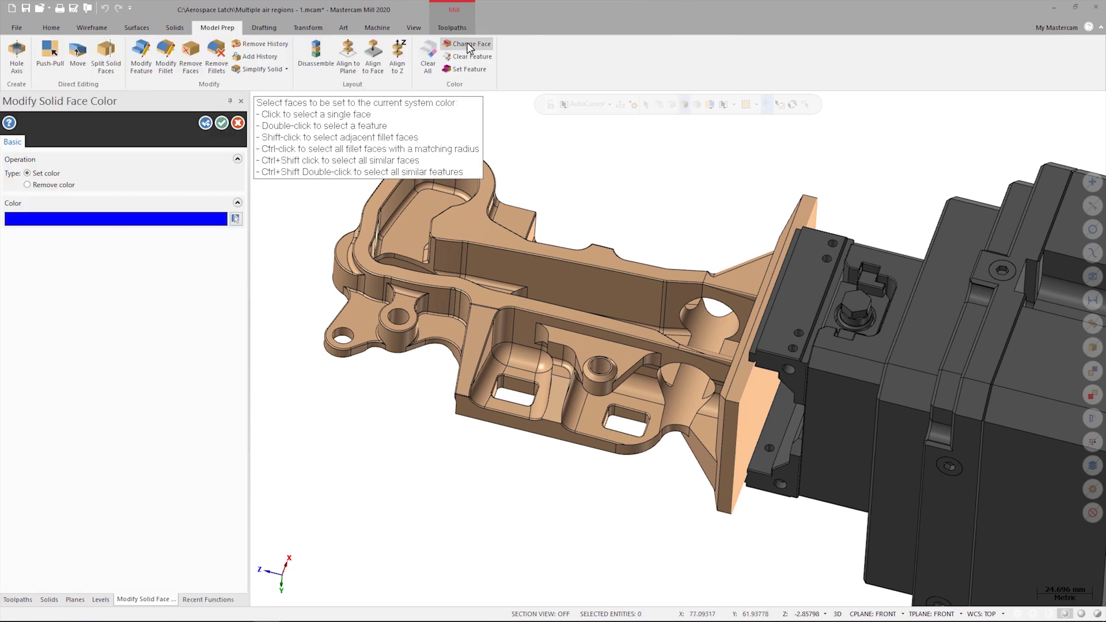
pyautogui.click(582, 344)
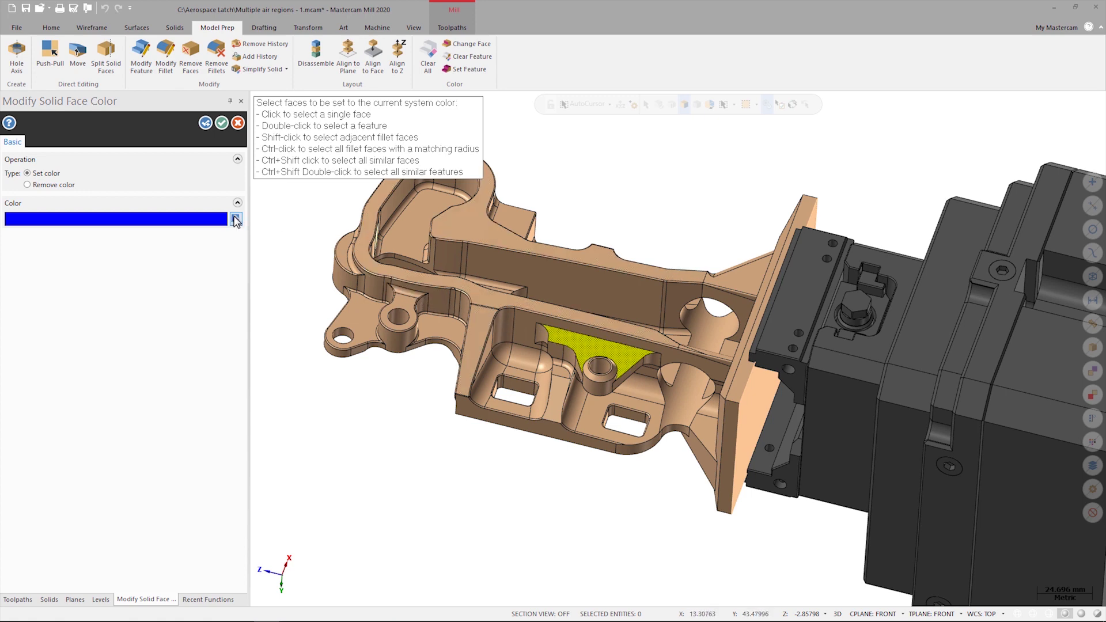
pyautogui.click(236, 219)
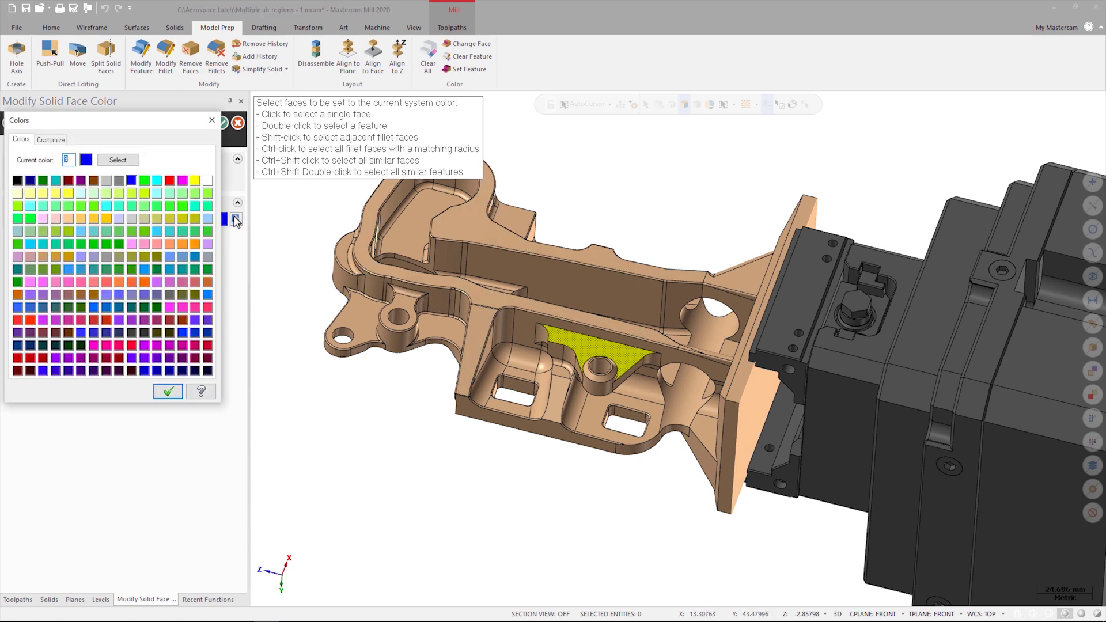
pyautogui.click(80, 229)
pyautogui.click(168, 391)
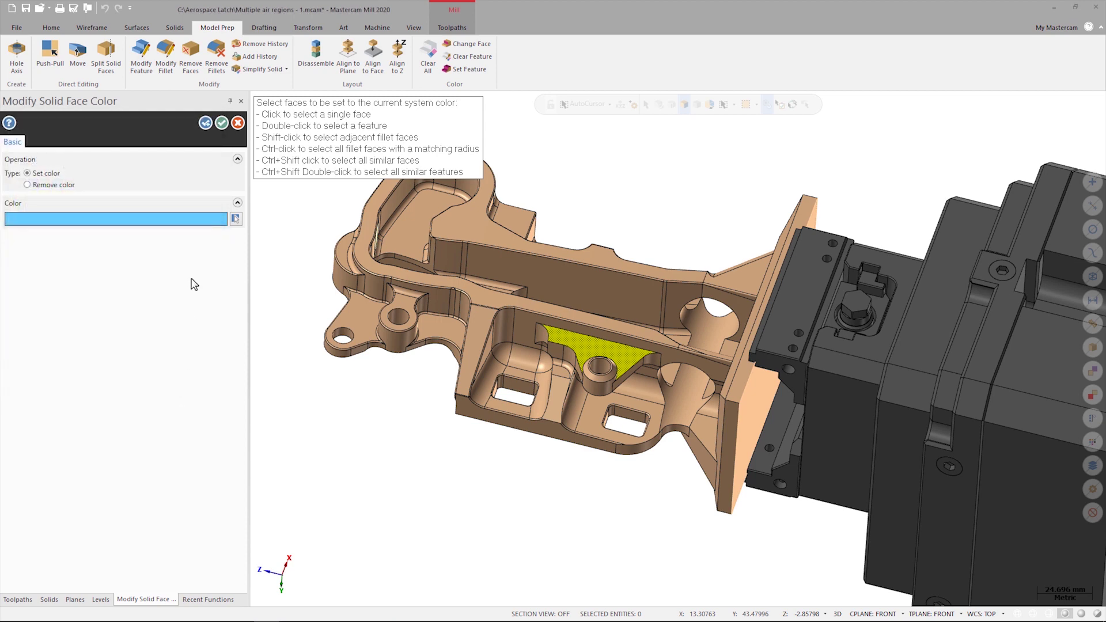
pyautogui.click(222, 123)
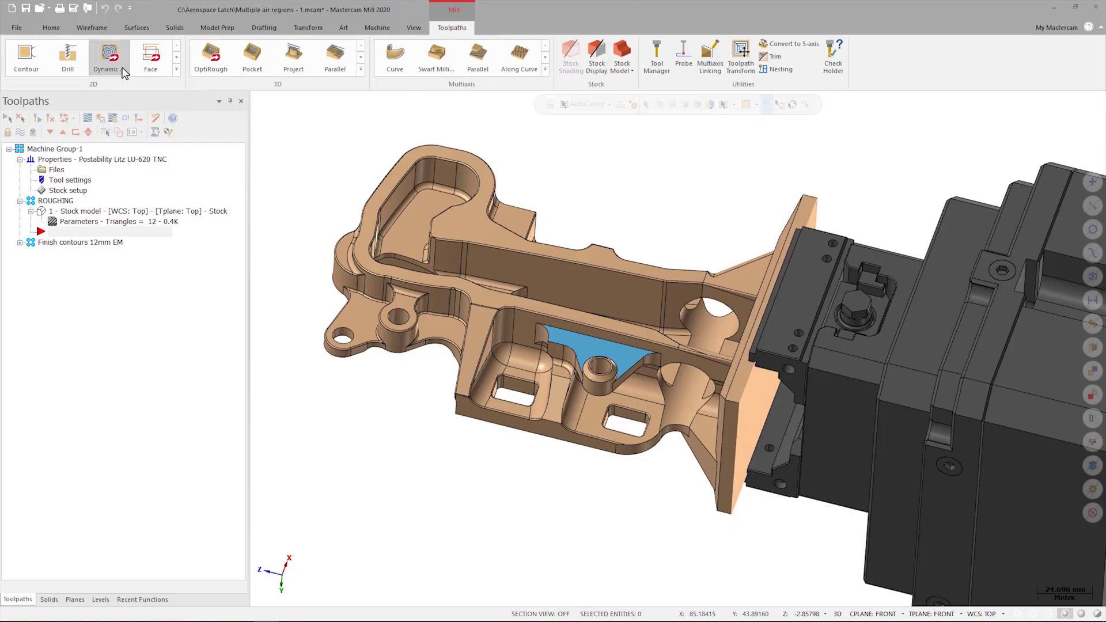
# - Create a Dynamic Mill toolpath and chain the light-blue pocket floor face as its machining region
pyautogui.click(118, 68)
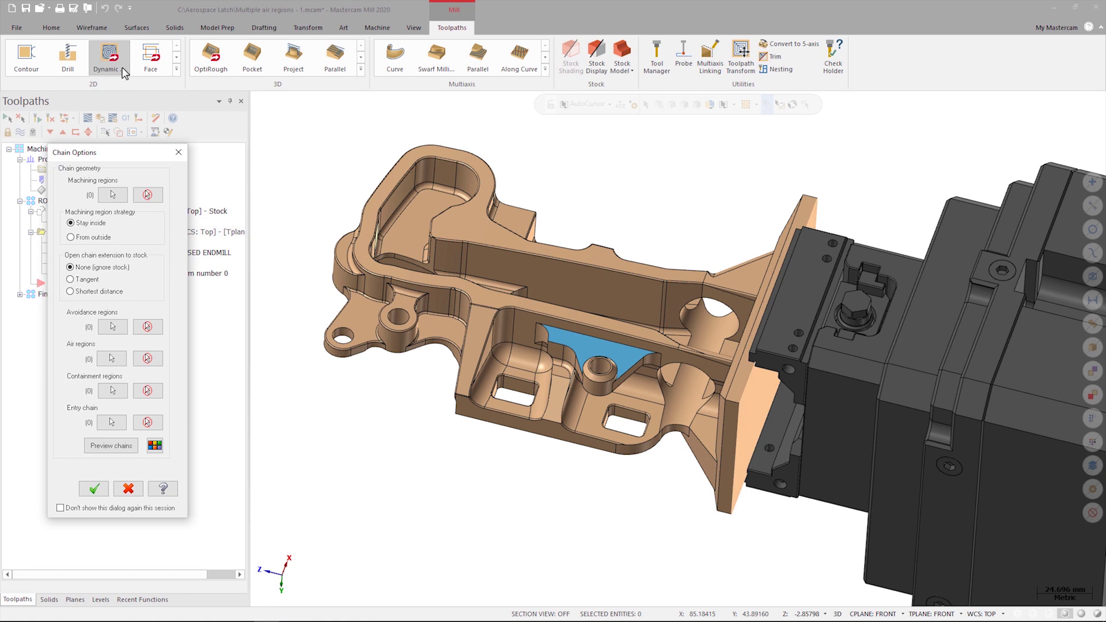
pyautogui.click(113, 196)
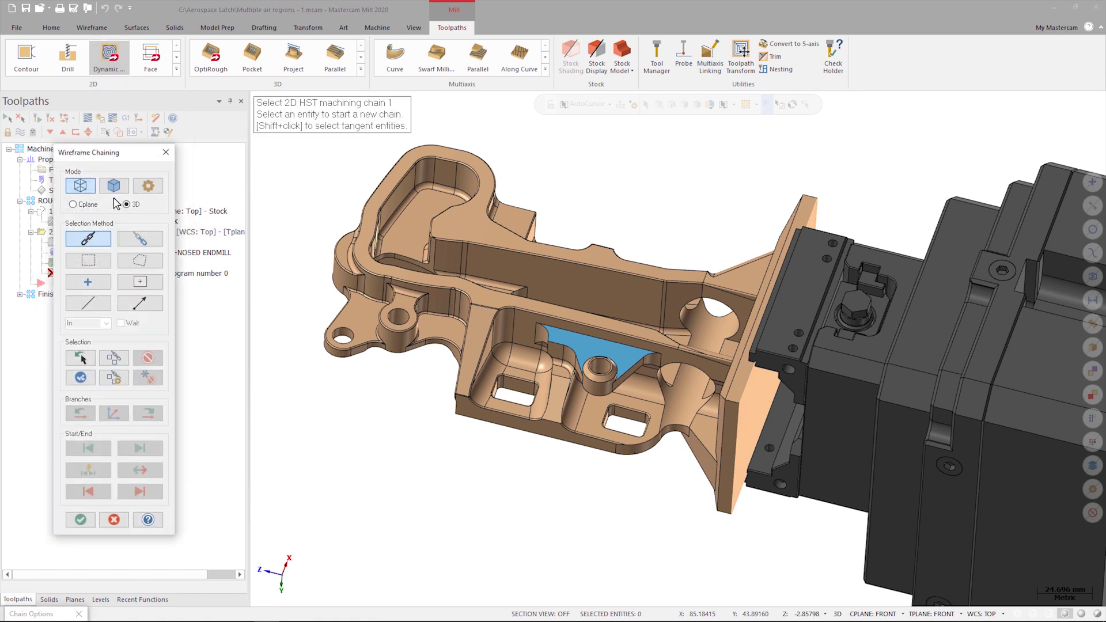
pyautogui.click(114, 186)
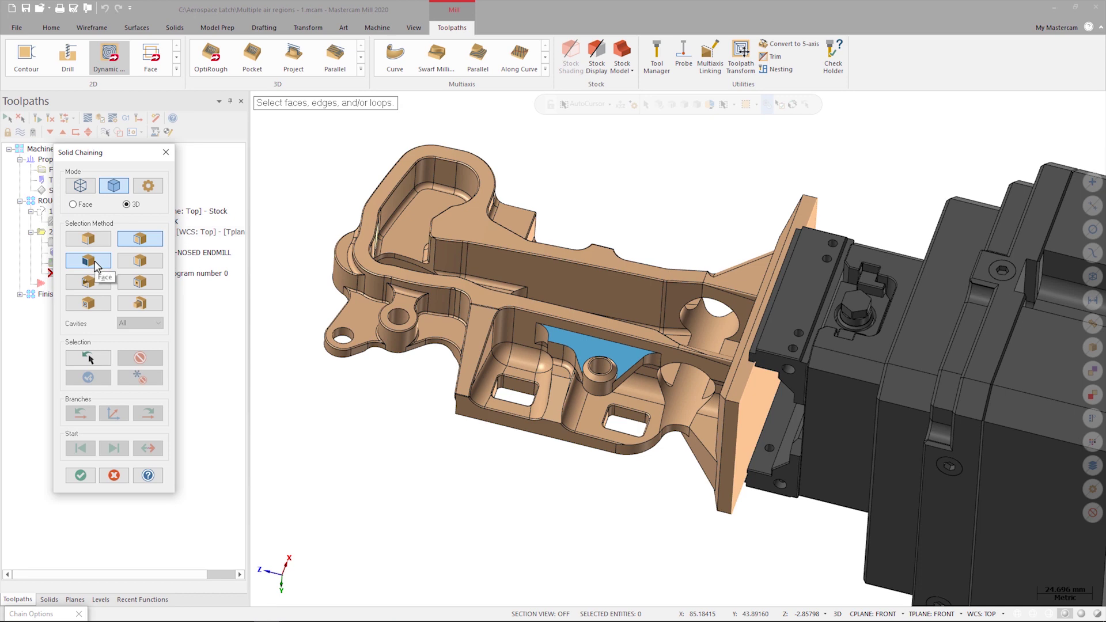
pyautogui.click(594, 347)
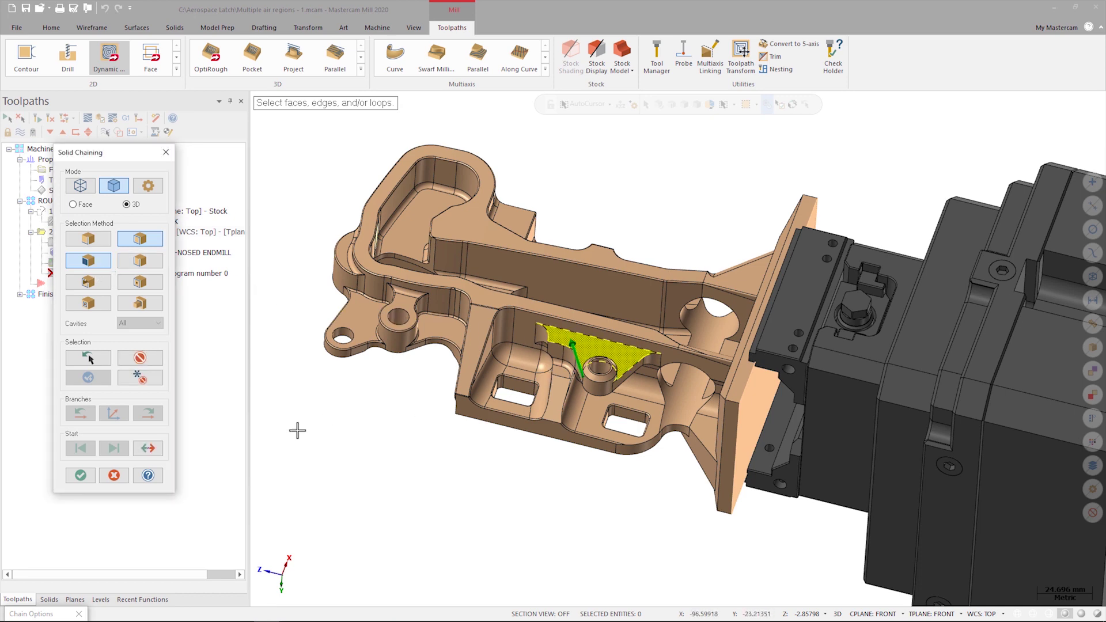
pyautogui.click(81, 475)
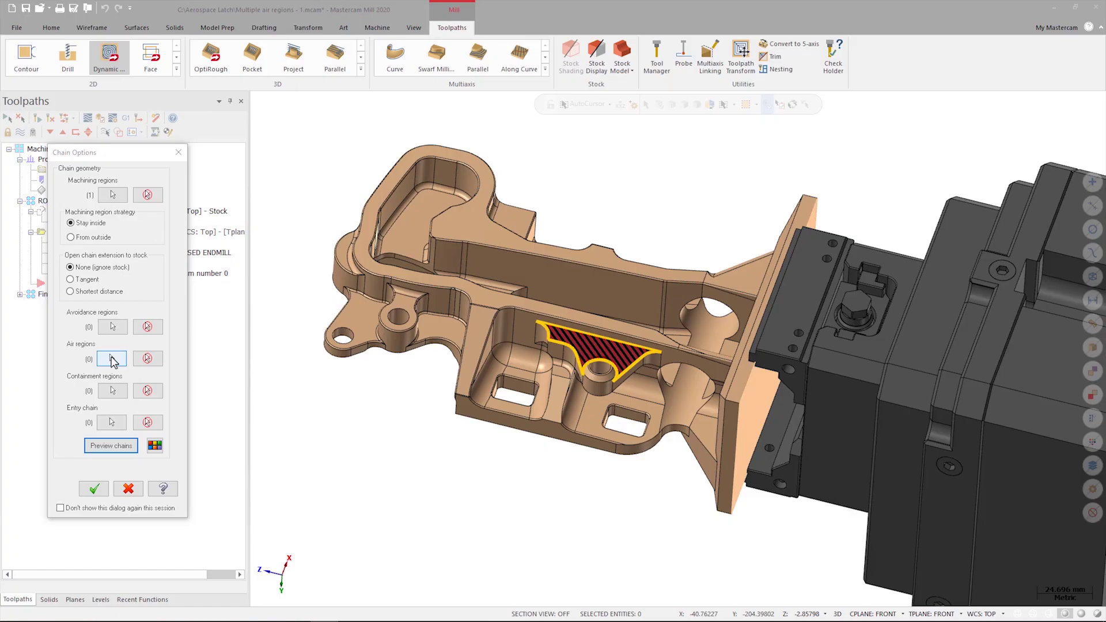
# - Chain the pocket's left open edges as an air region, then begin a chain on the right edge
pyautogui.click(112, 360)
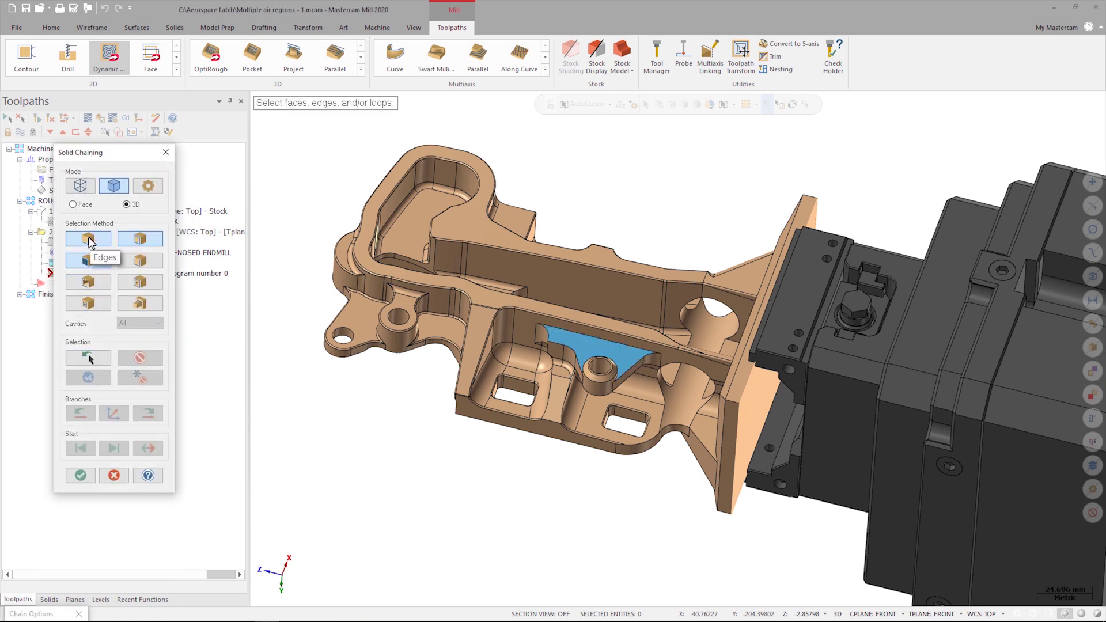
pyautogui.click(90, 242)
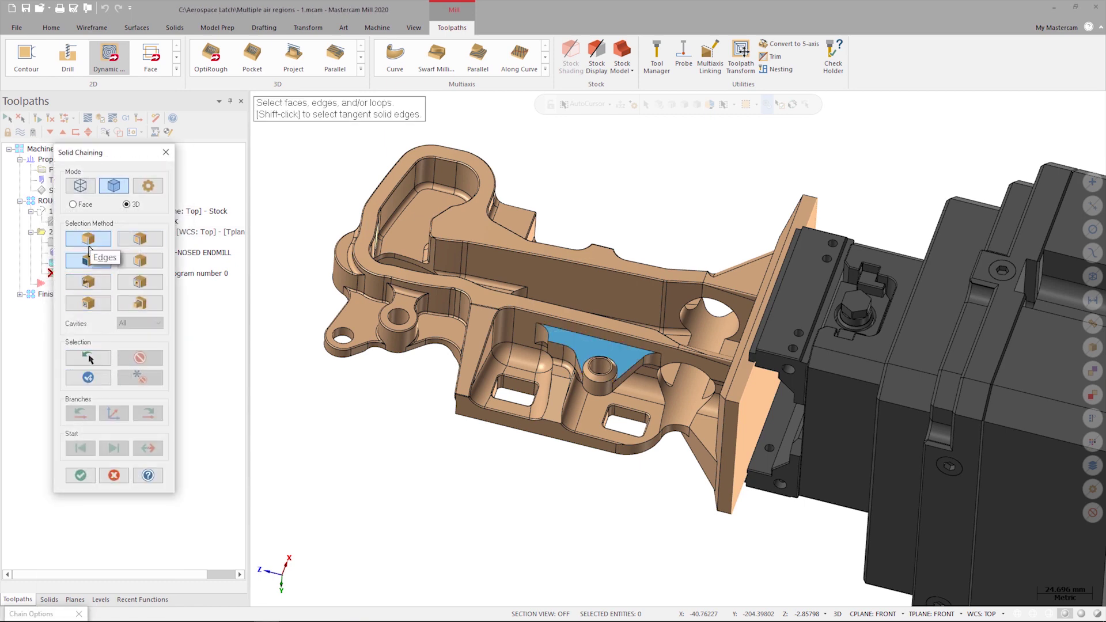
pyautogui.press('pageup')
pyautogui.press('pageup')
pyautogui.press('pageup')
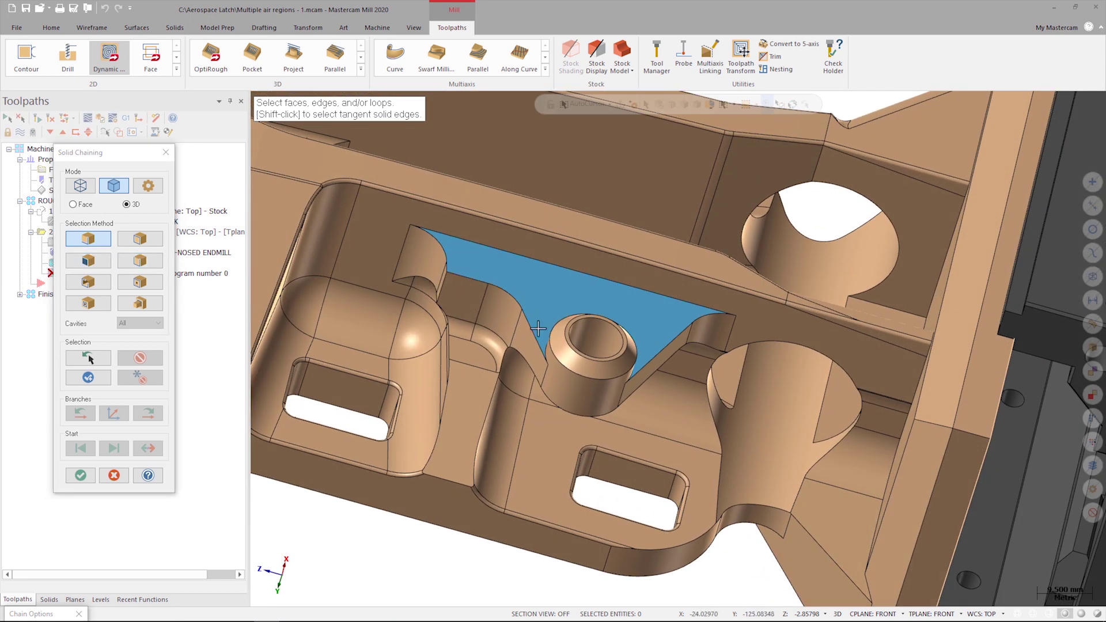
pyautogui.click(536, 340)
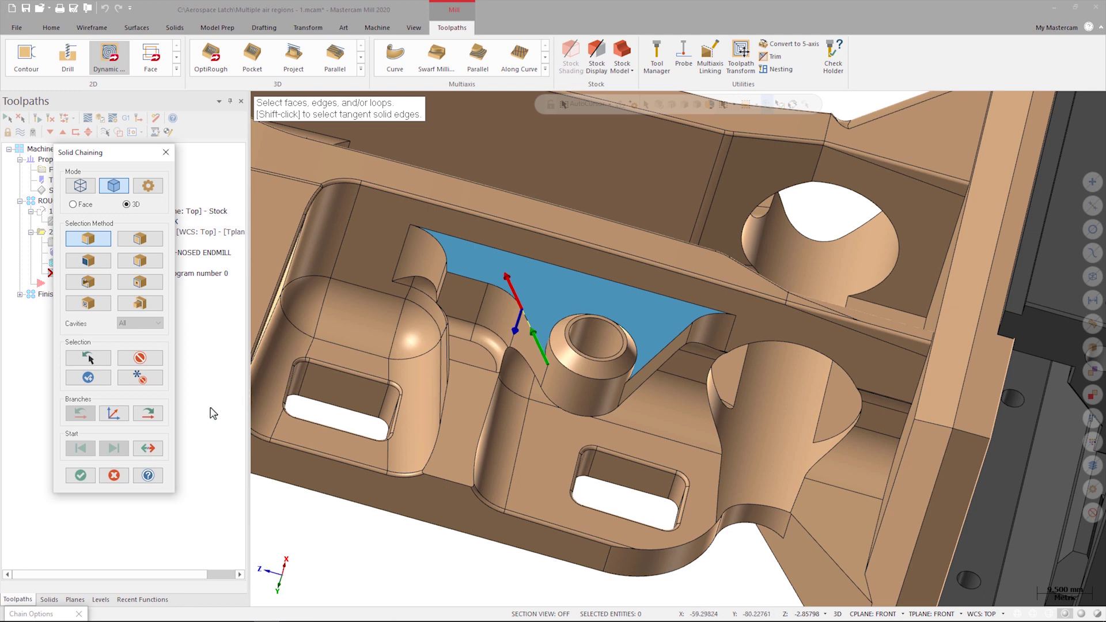
pyautogui.click(148, 413)
pyautogui.click(148, 413)
pyautogui.click(148, 414)
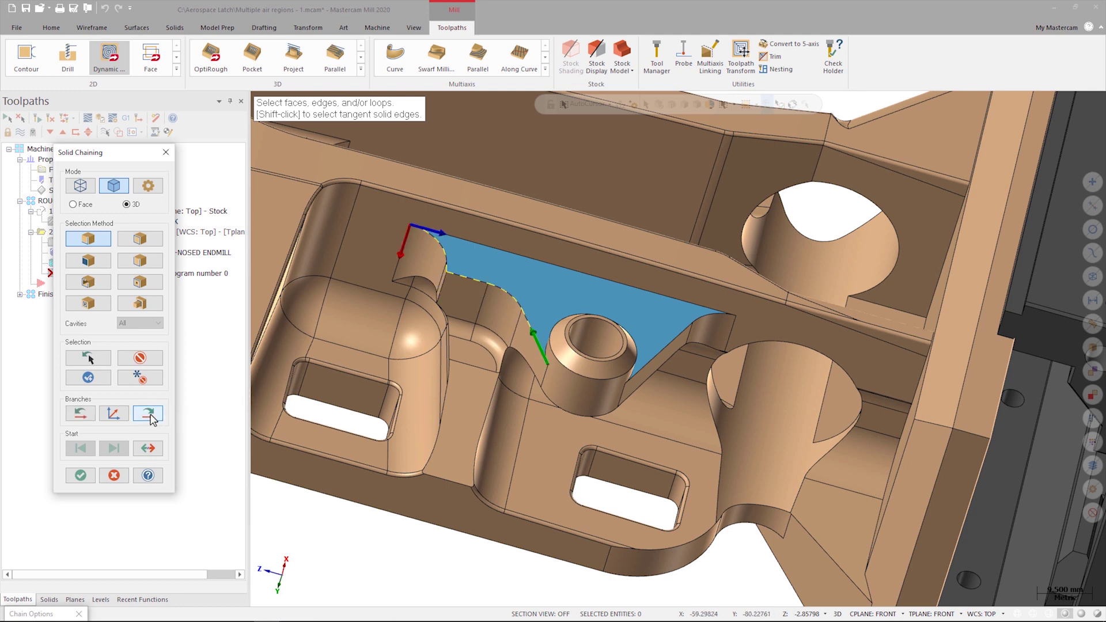
pyautogui.click(87, 377)
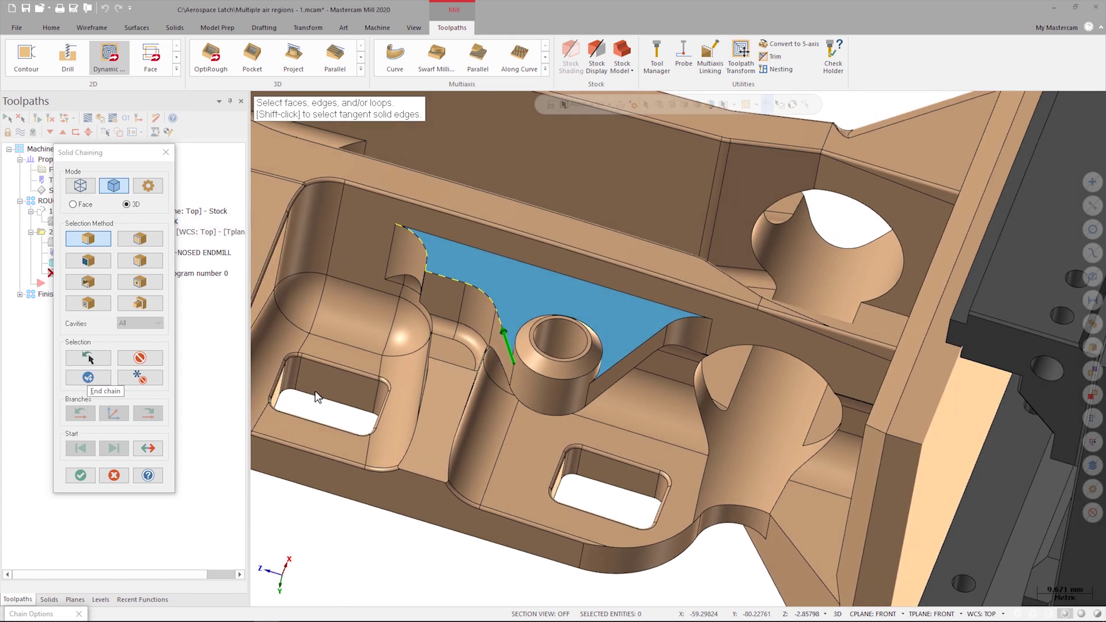
pyautogui.click(641, 372)
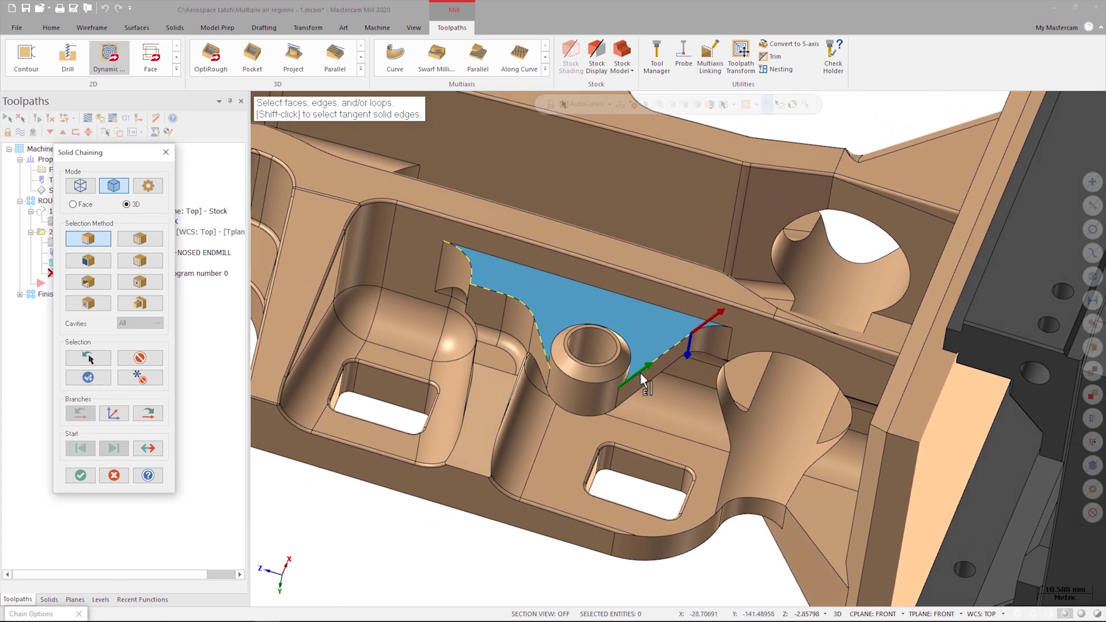
pyautogui.click(142, 417)
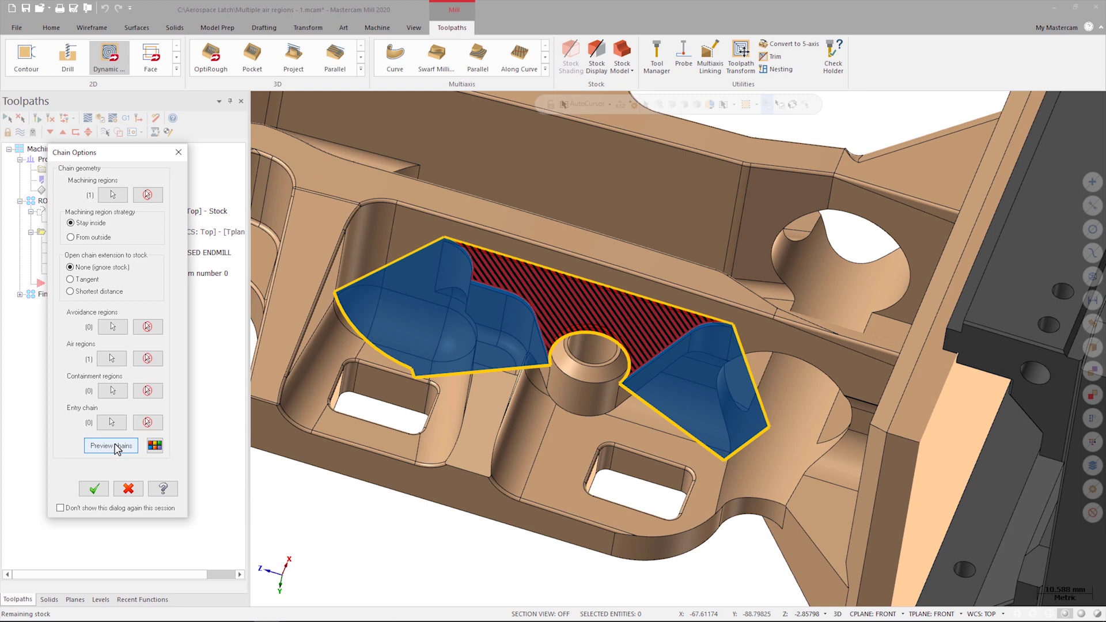
# - Bring up the Preview Chains Colors settings for the chain preview
pyautogui.click(112, 445)
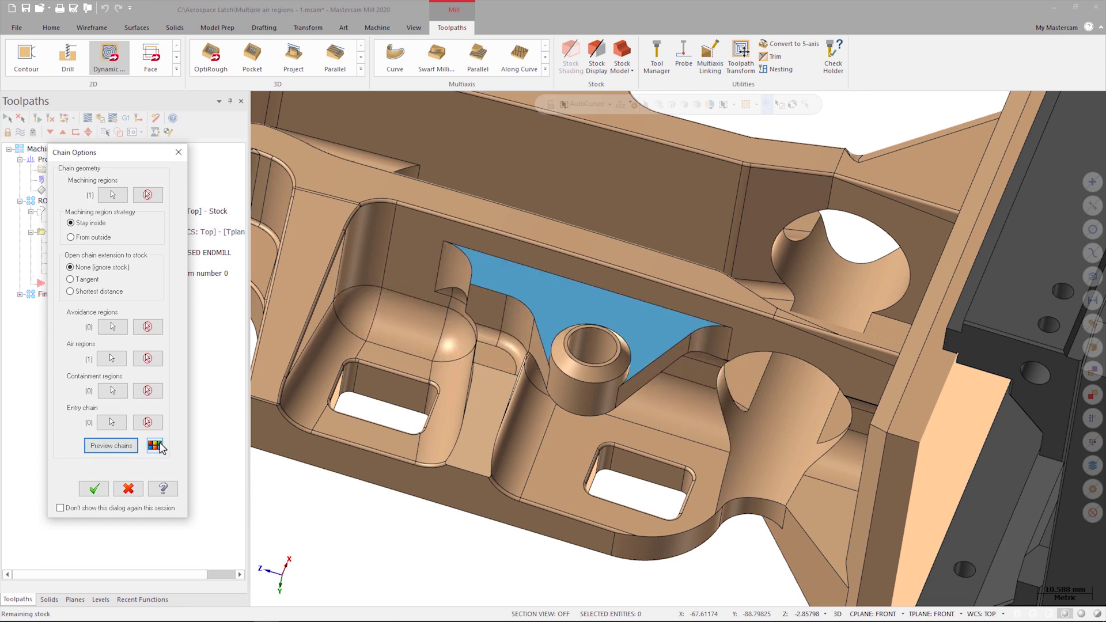
pyautogui.click(155, 445)
# - Set material region preview colour to light grey and motion region to green, then preview the chains
pyautogui.click(115, 144)
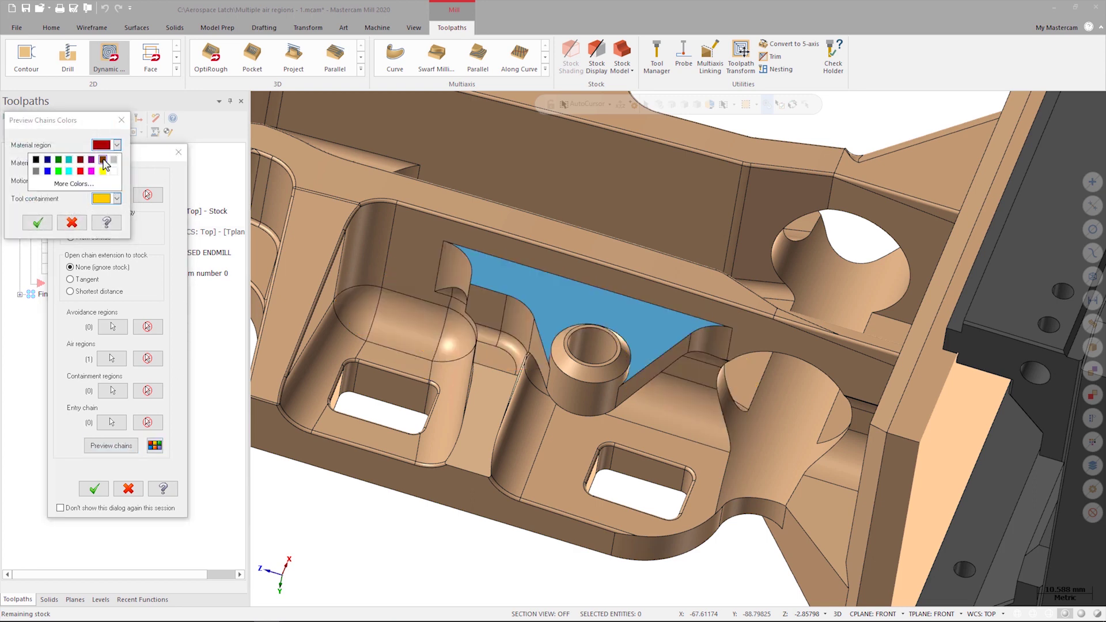
pyautogui.click(114, 160)
pyautogui.click(116, 180)
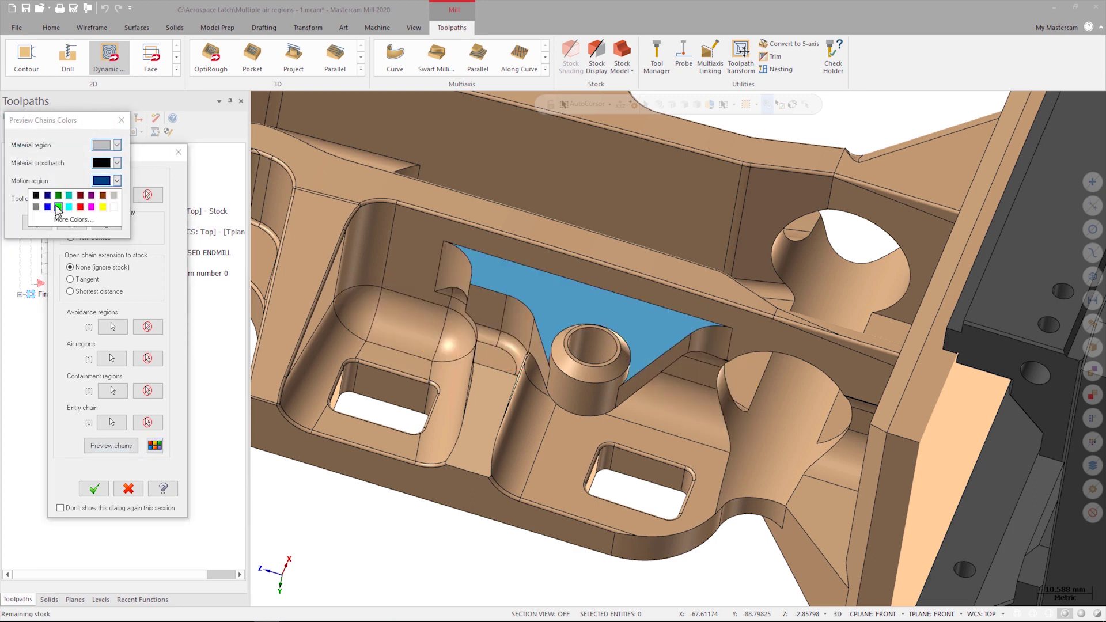
pyautogui.click(59, 207)
pyautogui.click(37, 222)
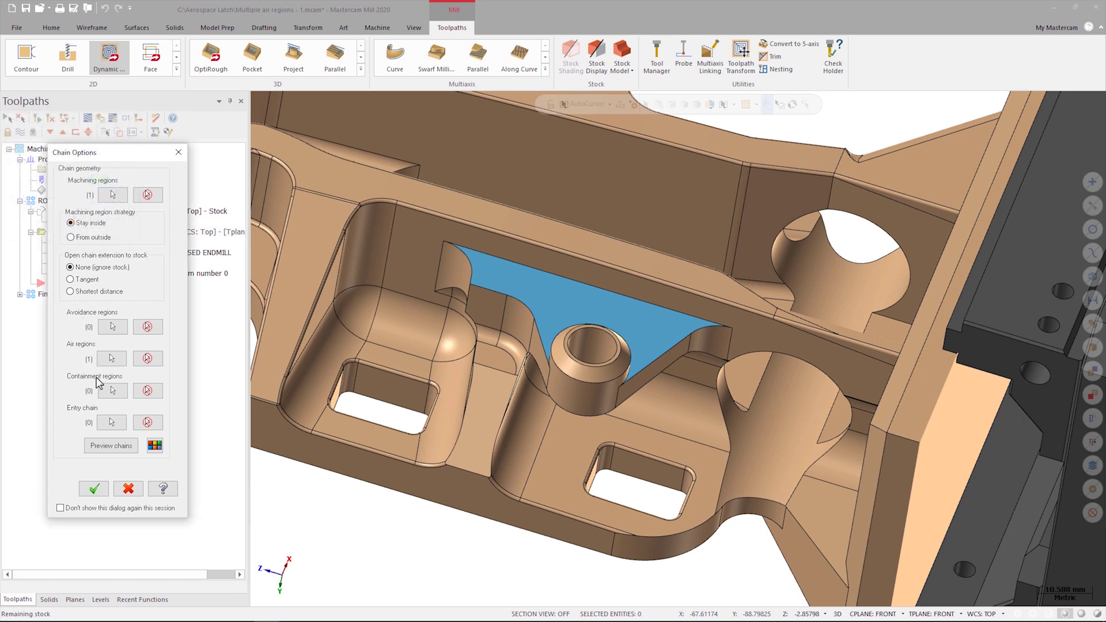
pyautogui.click(111, 447)
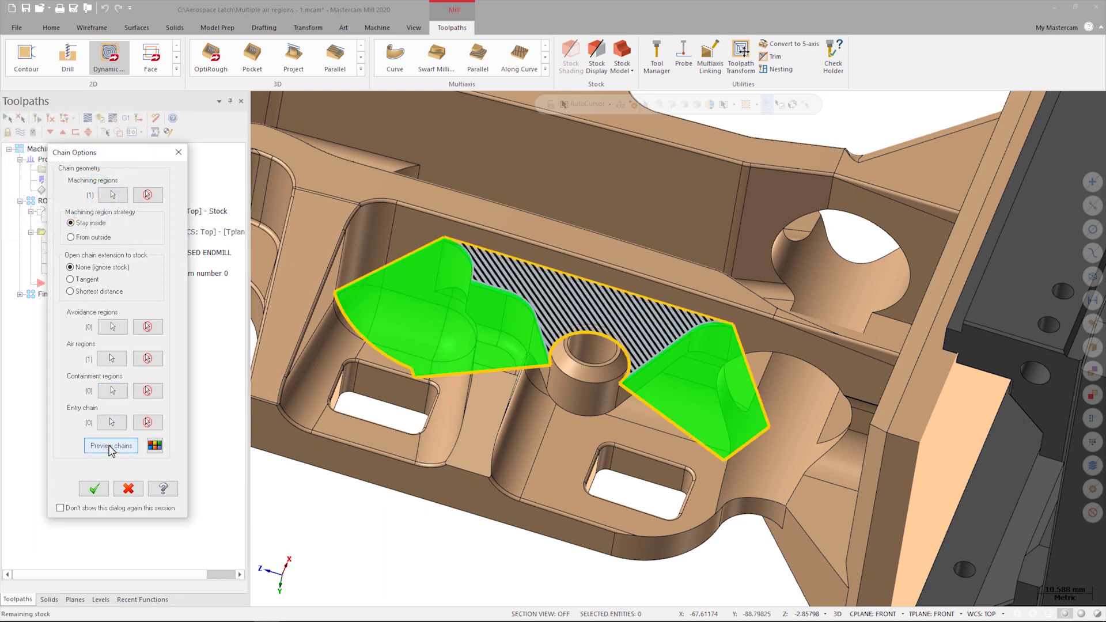